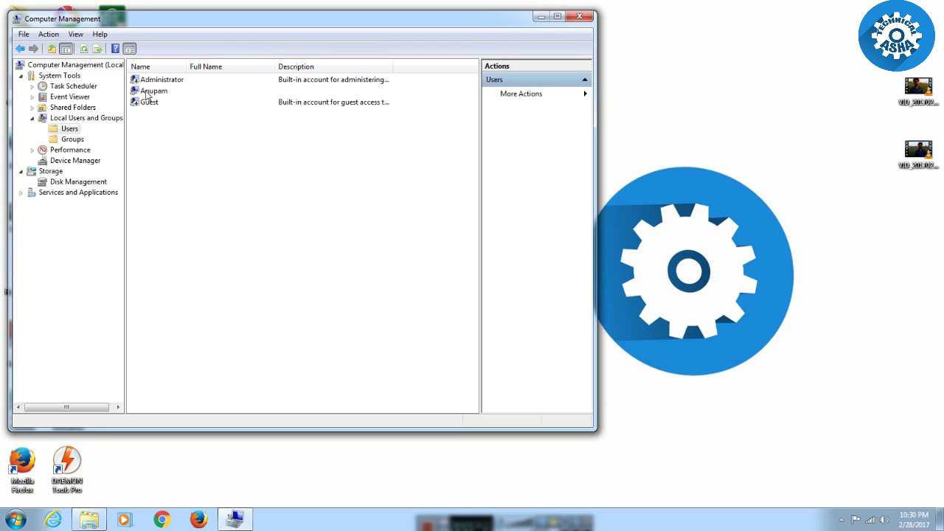
- Open the properties of the user account listed between Administrator and Guest and show its group memberships
left_click(147, 93)
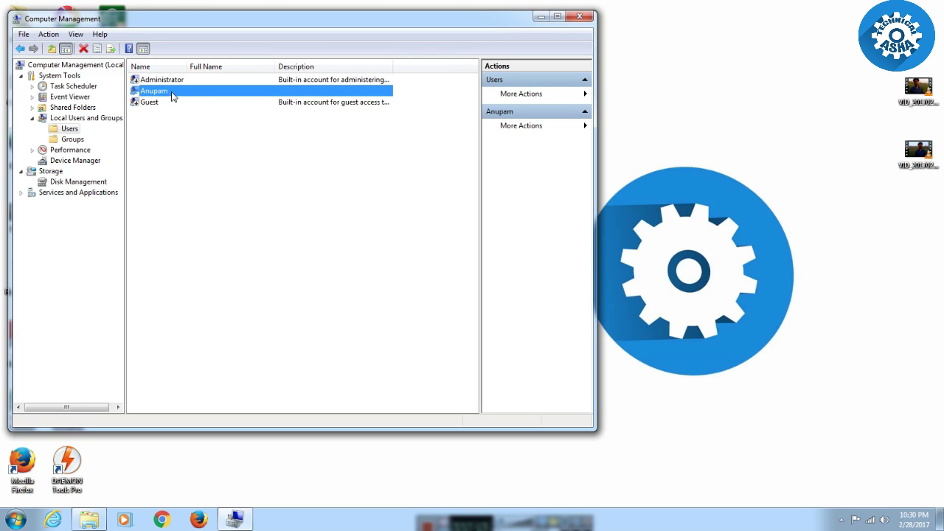
right_click(172, 96)
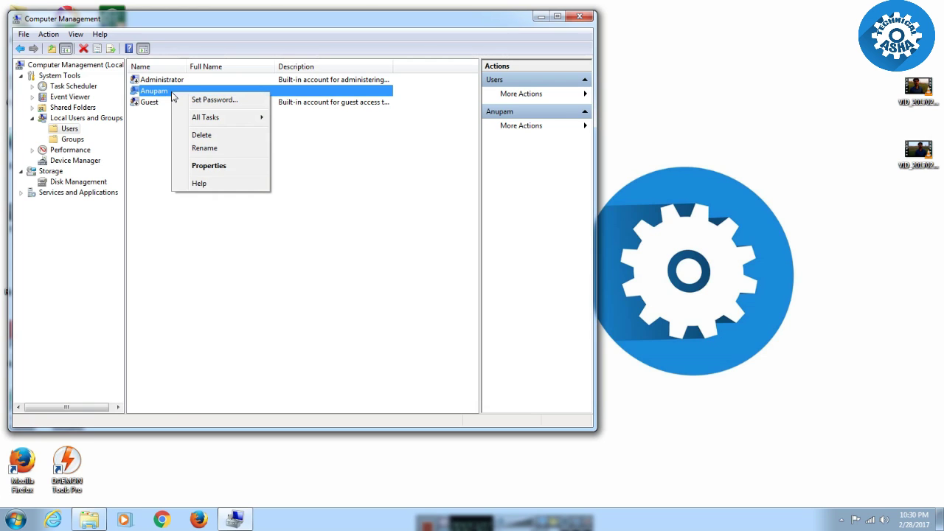
left_click(231, 168)
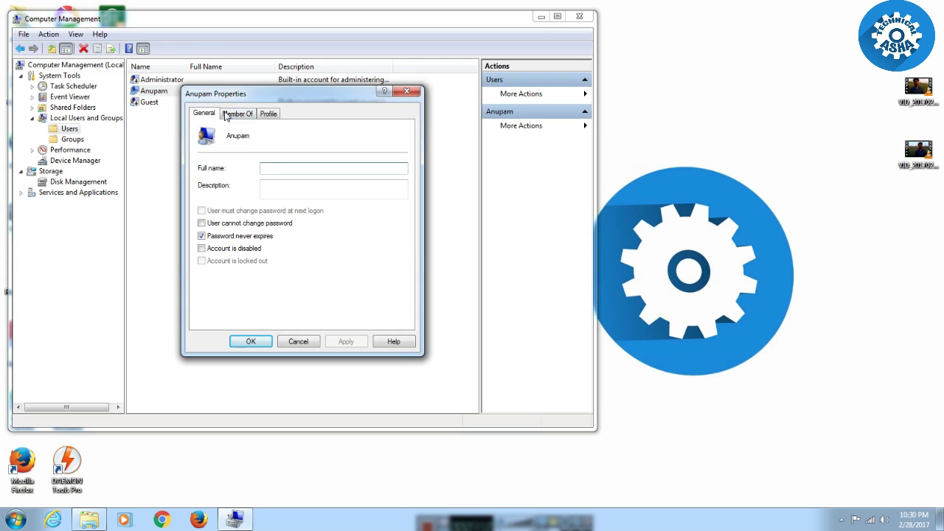
left_click_drag(275, 99, 310, 96)
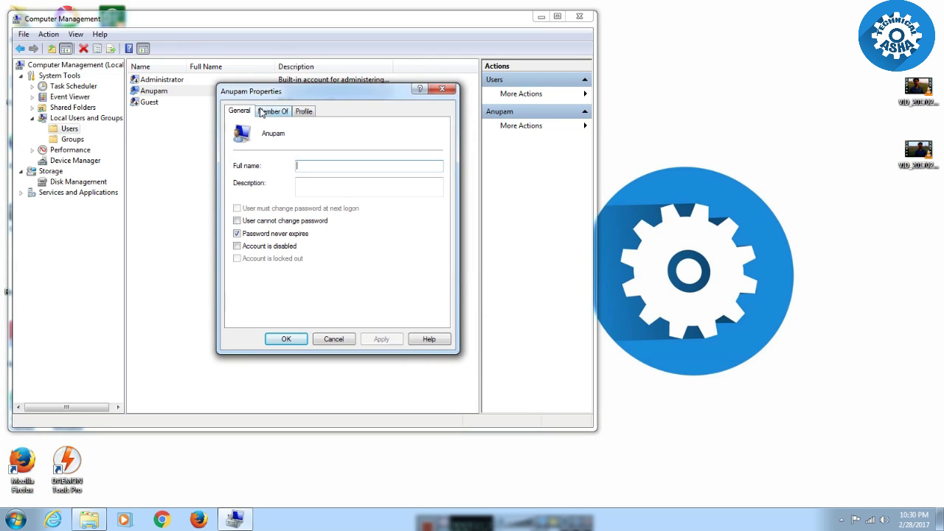
left_click(287, 115)
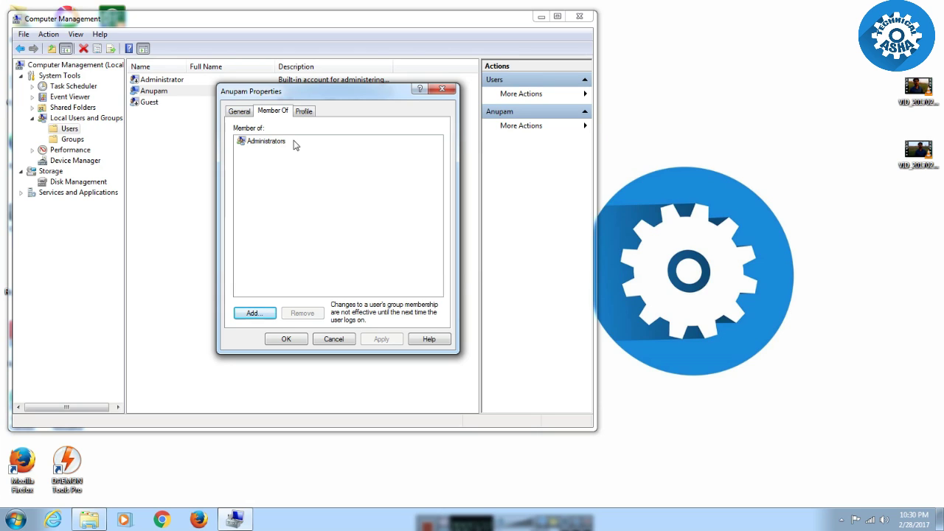
left_click(255, 314)
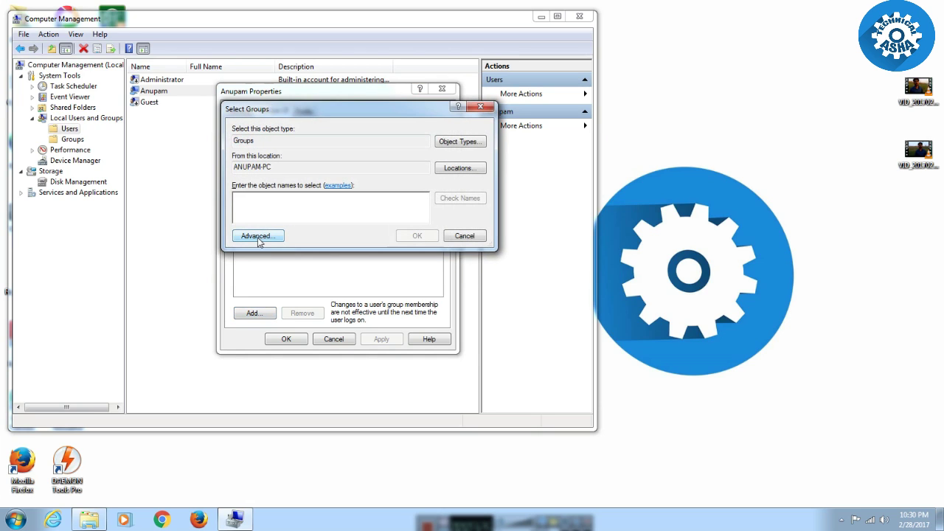
mouse_move(335, 116)
left_mouse_down()
mouse_move(426, 116)
mouse_move(329, 129)
left_mouse_up()
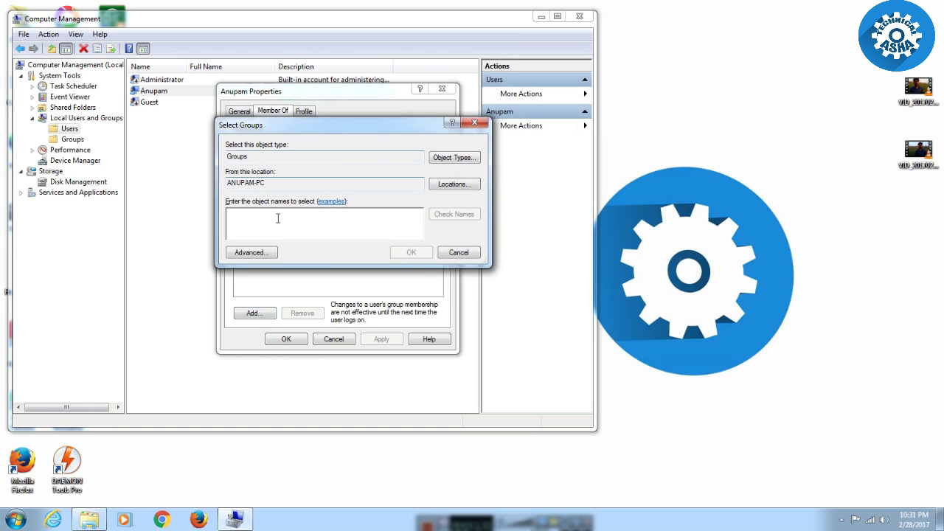
left_click(474, 122)
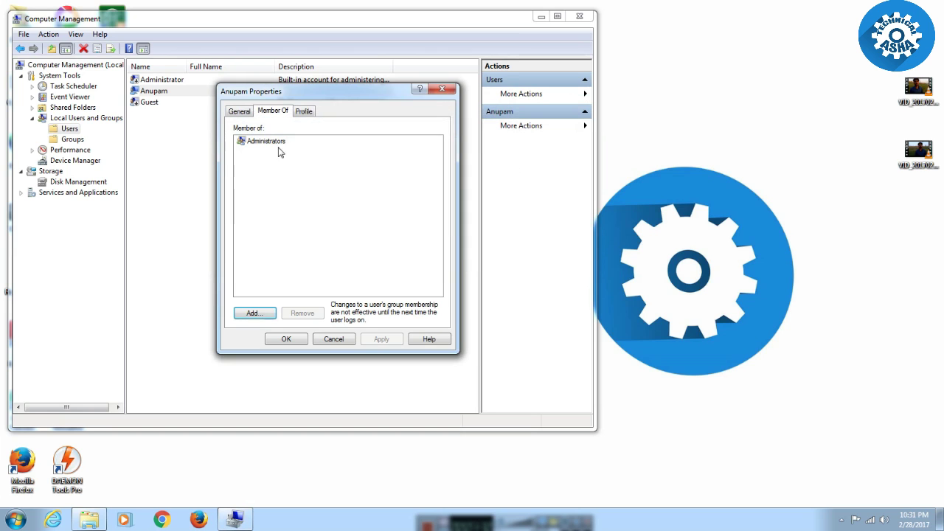
- Try to add the Administrators group to the account's memberships using the advanced group search, and close Computer Management
left_click(253, 315)
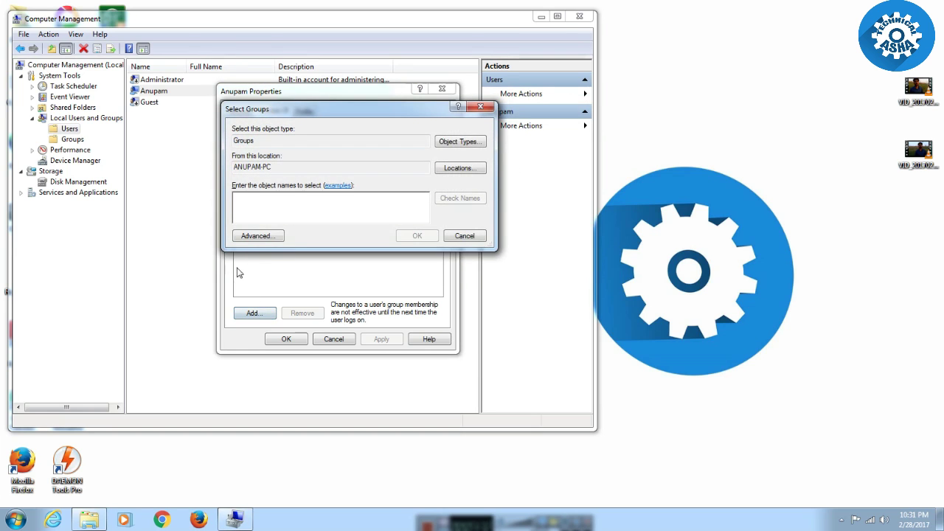
left_click(274, 234)
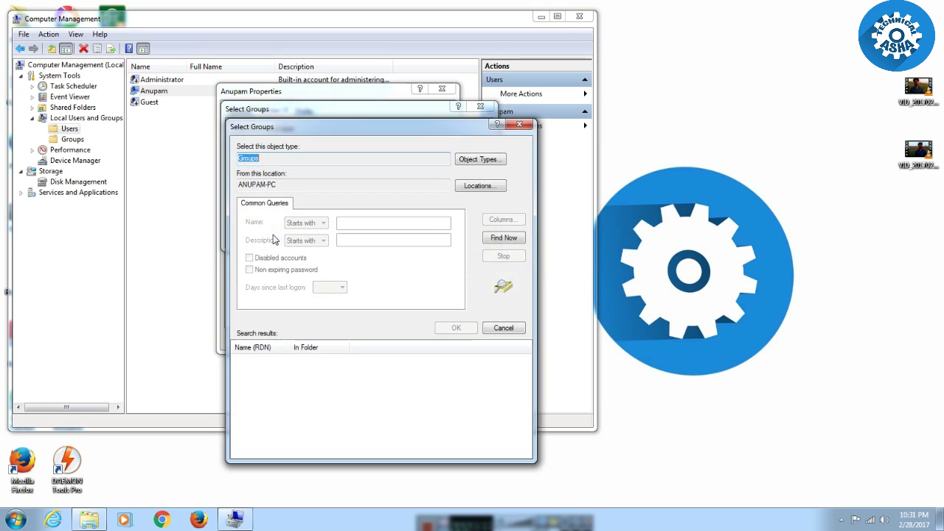
left_click(505, 238)
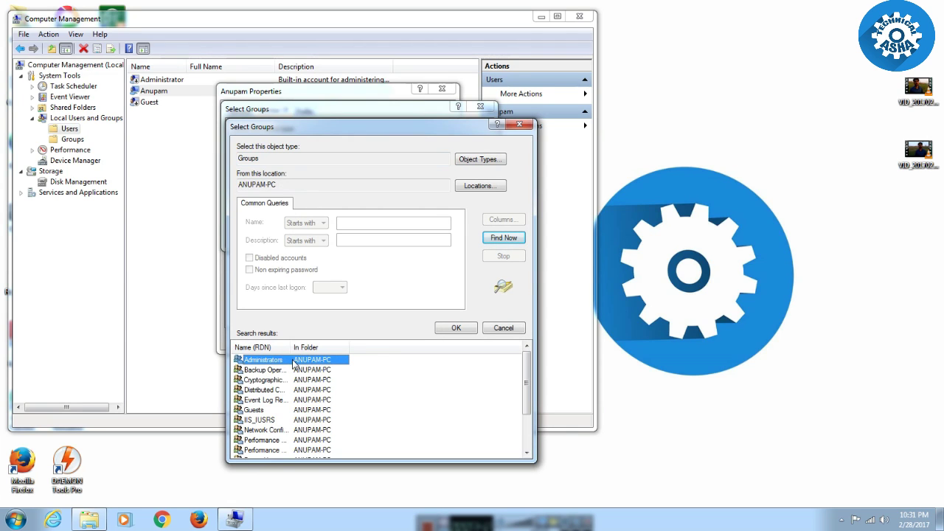
left_click(458, 328)
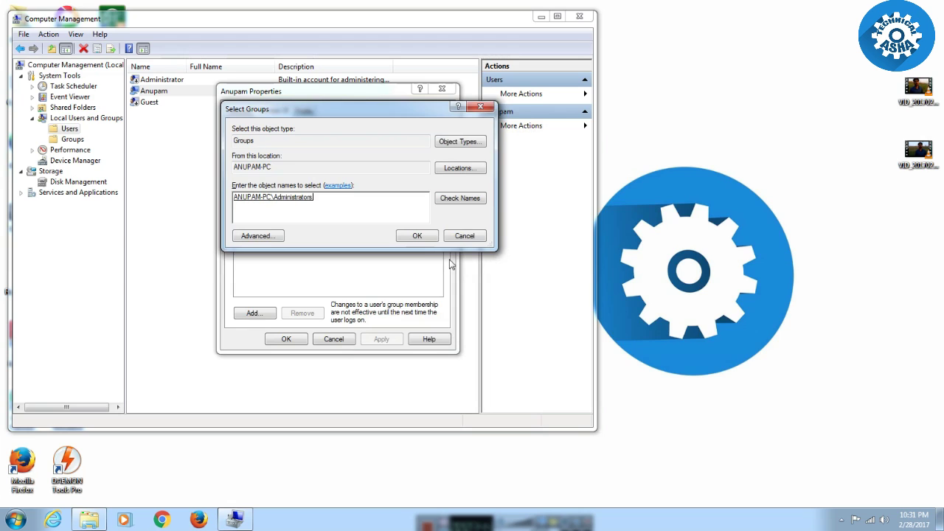
left_click(417, 237)
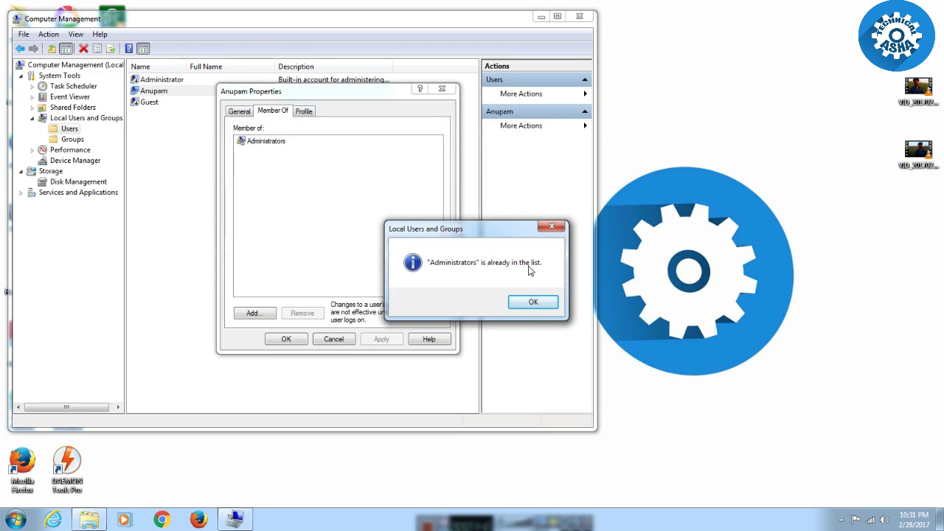
left_click(520, 303)
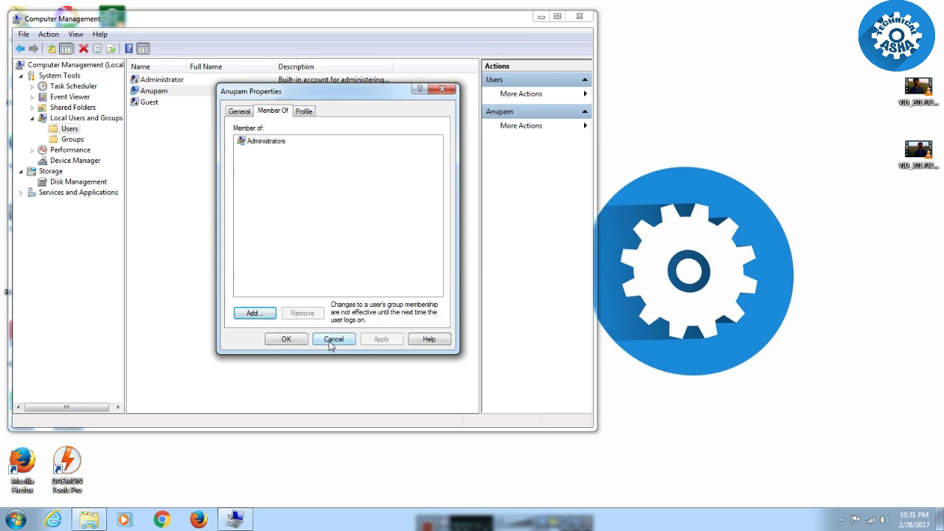
left_click(286, 340)
left_click(579, 16)
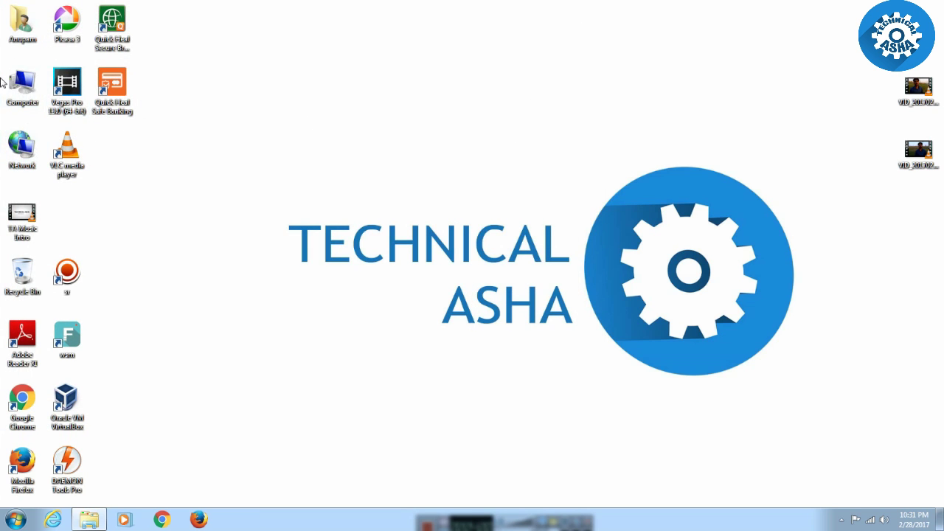
- Copy the Electro-2D folder from the user's Downloads folder and close the folder window
left_click(26, 33)
double_click(26, 33)
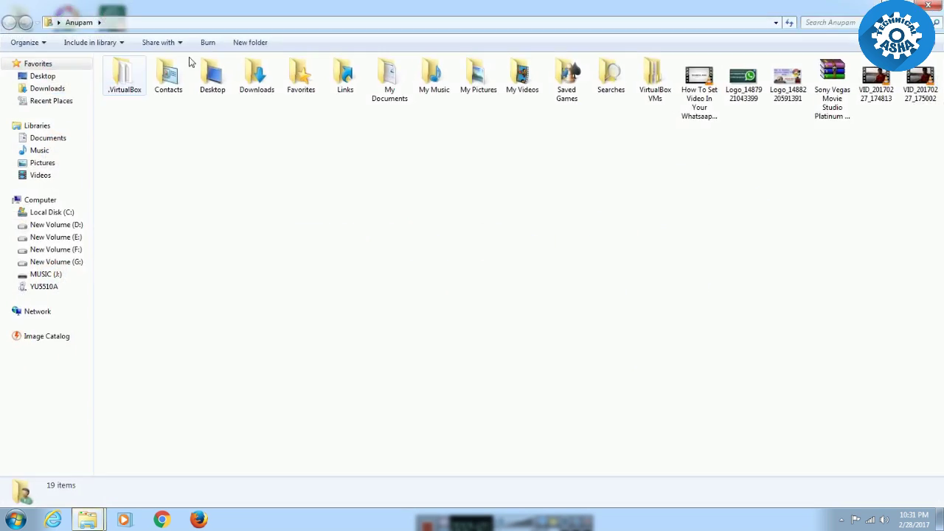
double_click(256, 78)
right_click(140, 76)
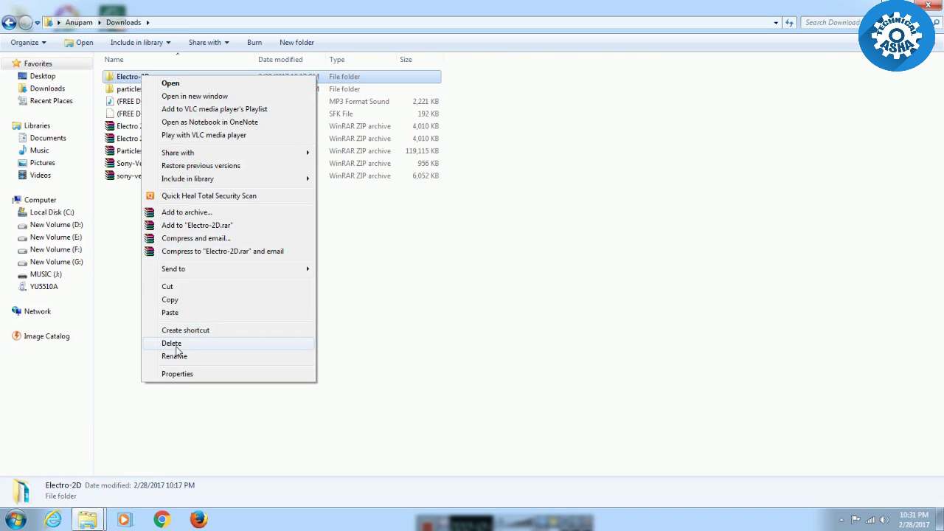
left_click(173, 300)
left_click(928, 4)
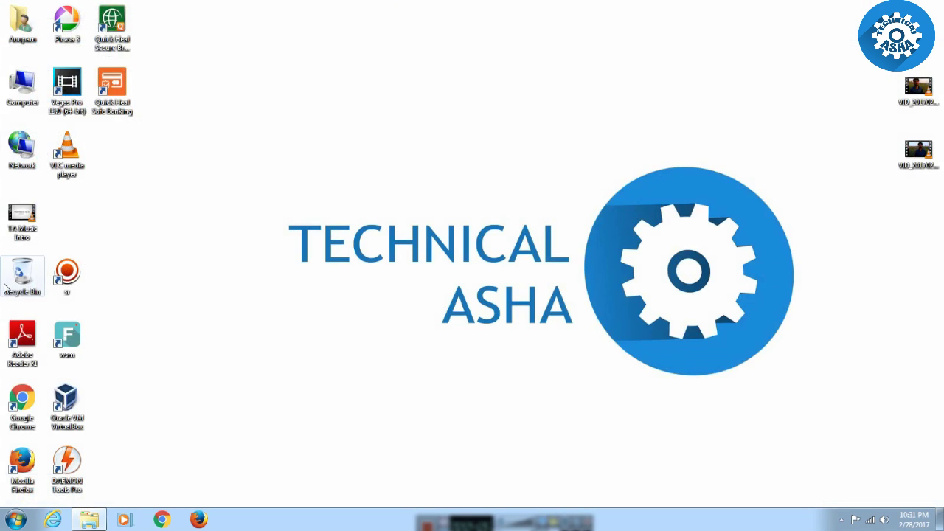
- Try to paste the copied Electro-2D folder onto the removable drive MUSIC (J:)
double_click(22, 88)
double_click(435, 138)
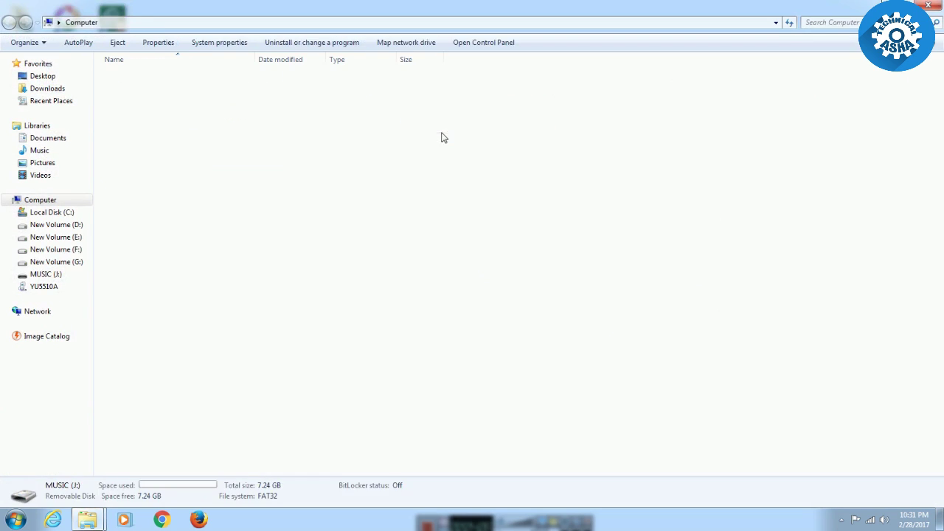
right_click(217, 176)
left_click(262, 258)
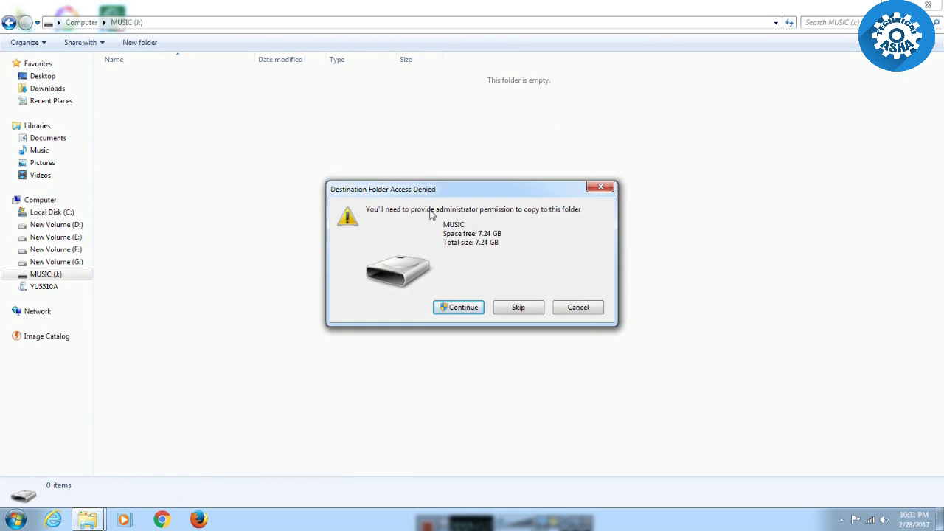
left_click(604, 189)
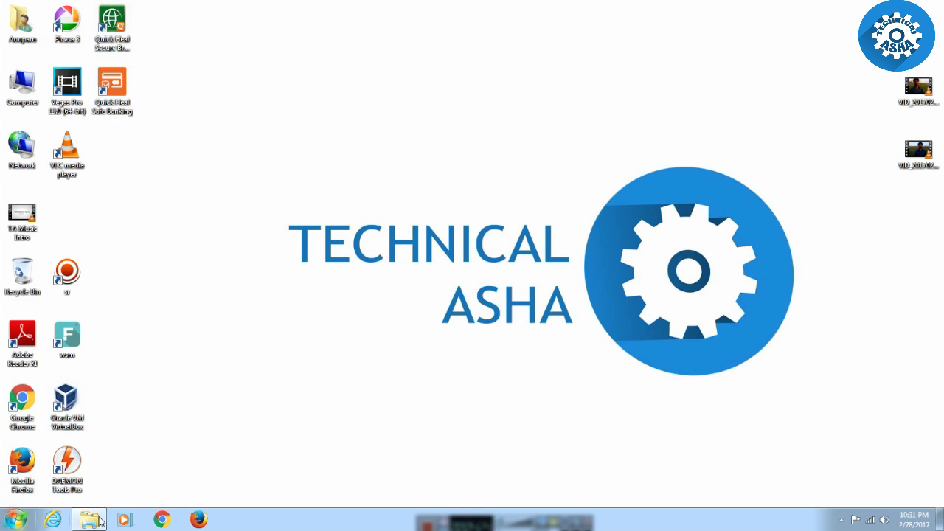
- Switch to Quick Heal Total Security and open its External Drives & Devices settings
left_click(842, 520)
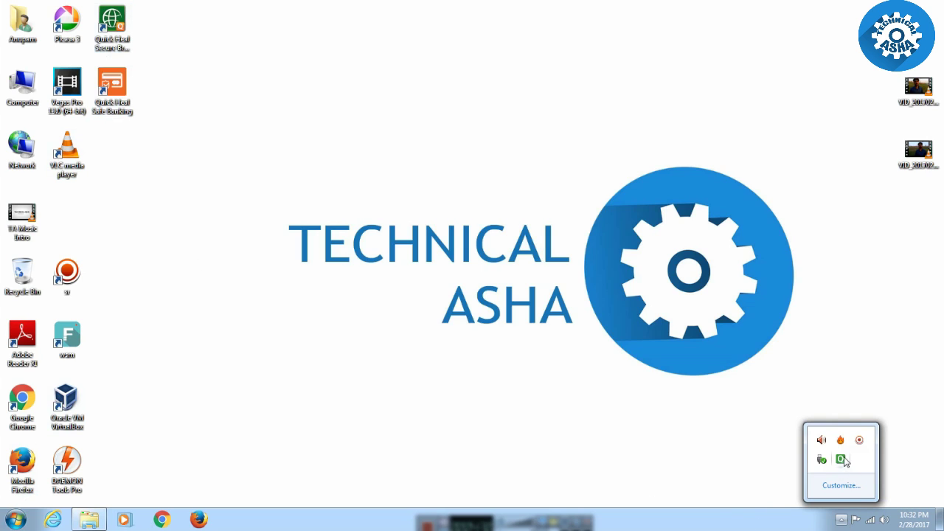
double_click(841, 460)
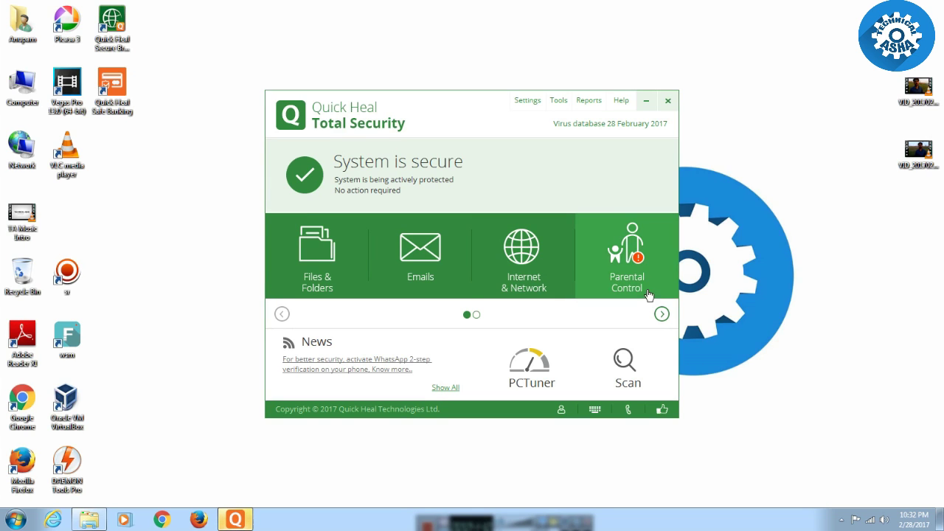
left_click(662, 315)
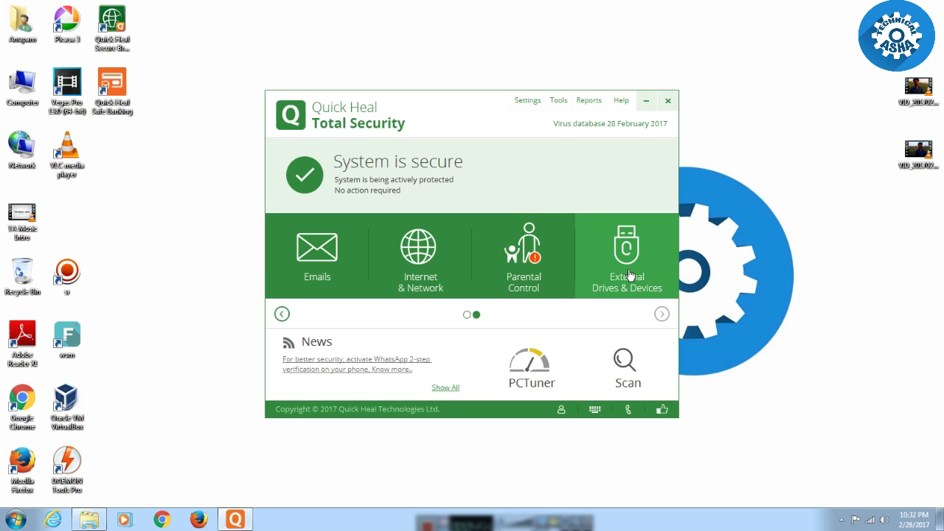
left_click(630, 275)
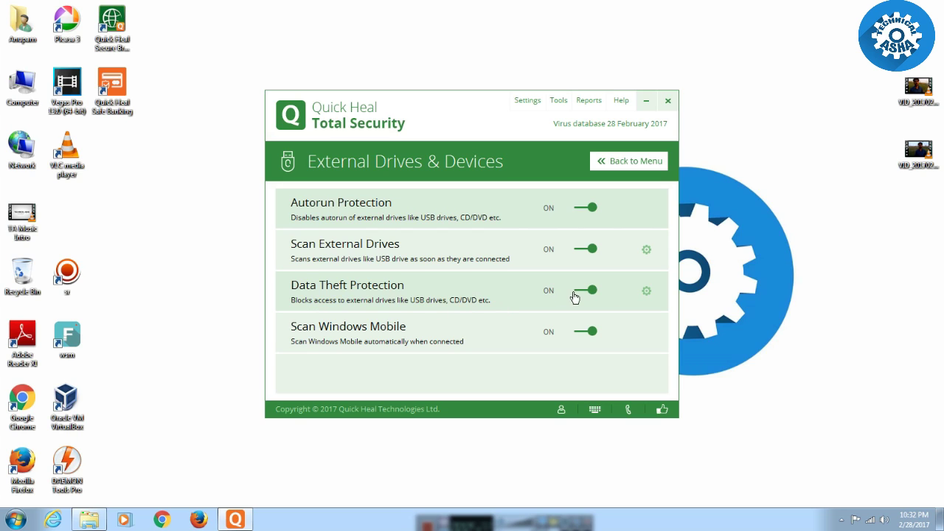
- Save the read-only, no-write policy for external drives, turn off Data Theft Protection, and close Quick Heal
left_click(389, 293)
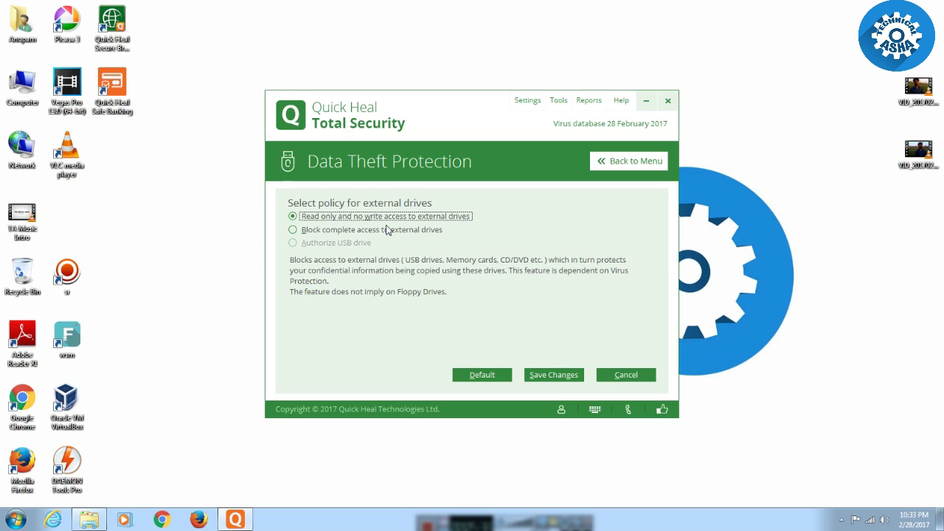
left_click(566, 380)
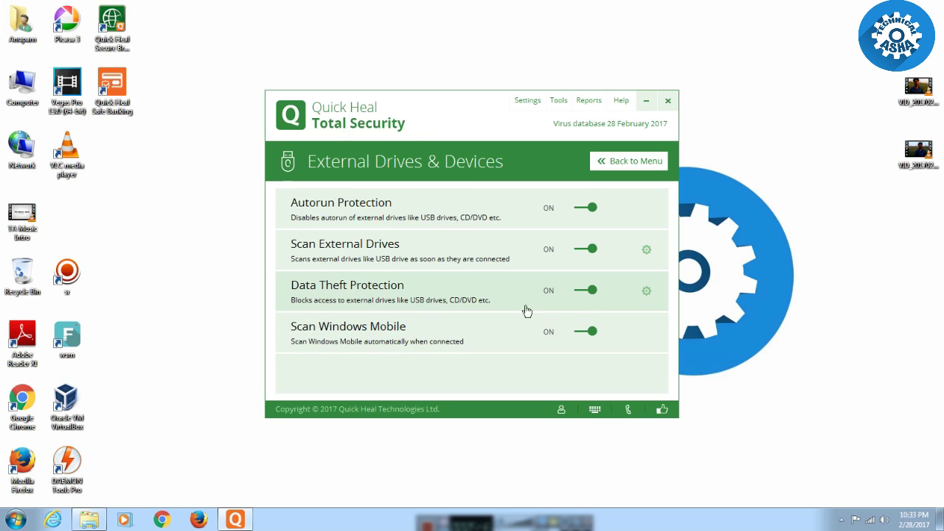
left_click(585, 291)
left_click(668, 104)
- Refresh the Windows desktop
right_click(289, 271)
key("e")
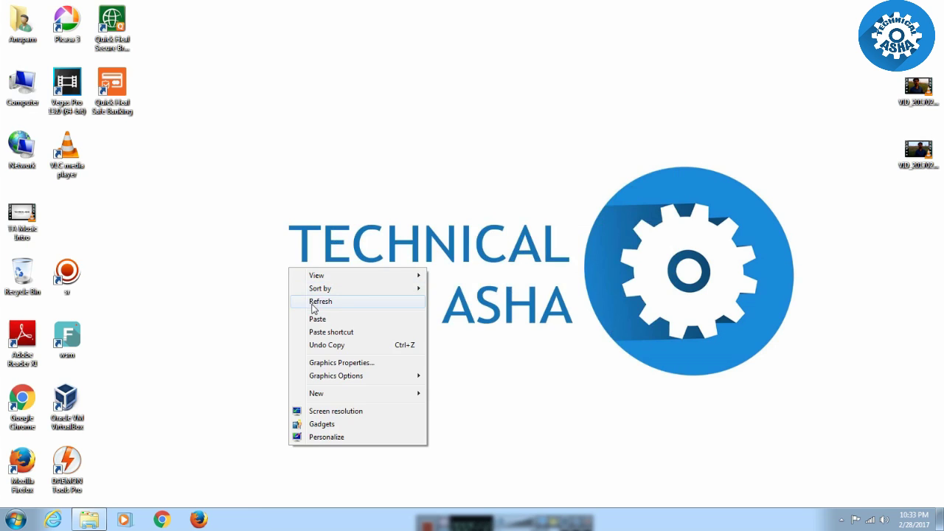
right_click(288, 271)
left_click(310, 300)
- Copy the TA Music Intro video file from the desktop
left_click(22, 219)
right_click(17, 225)
left_click(127, 207)
left_click(15, 226)
right_click(13, 220)
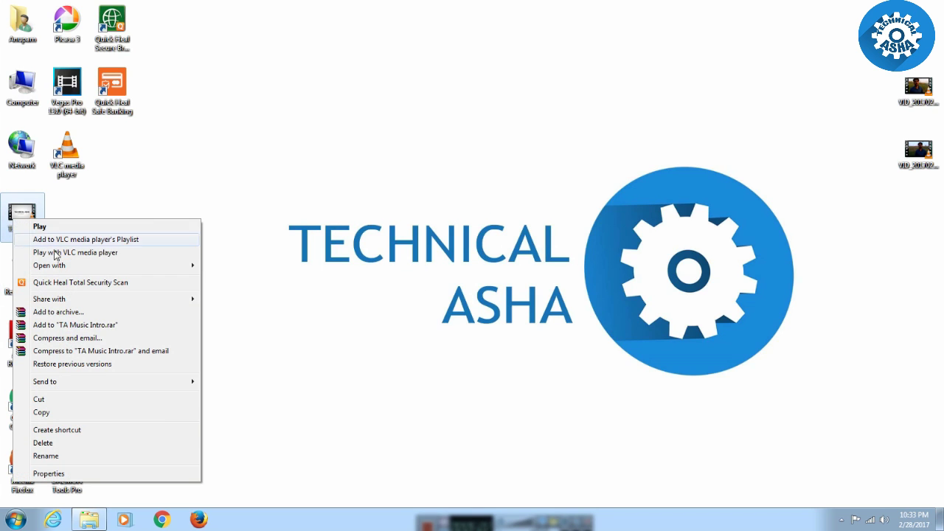
left_click(56, 413)
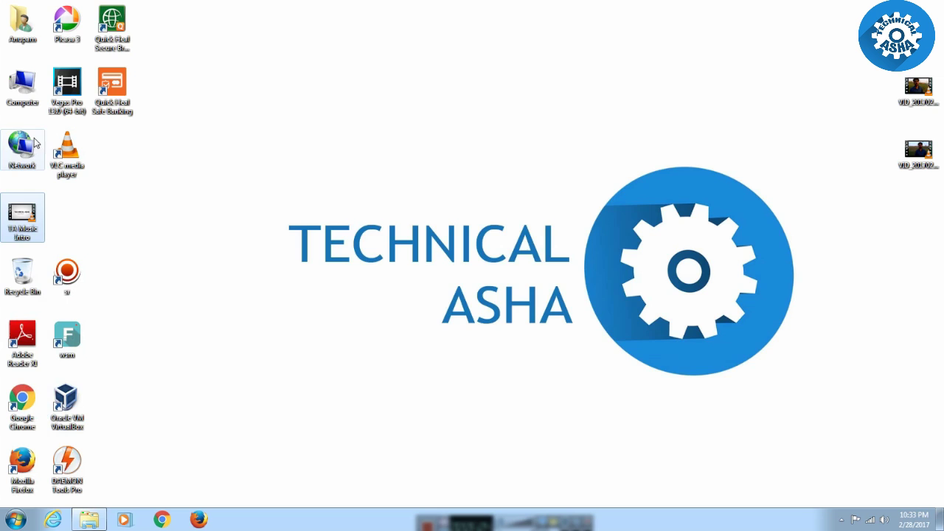
- Paste the copied TA Music Intro file onto the removable drive MUSIC (J:)
double_click(28, 106)
double_click(497, 129)
right_click(246, 194)
left_click(271, 271)
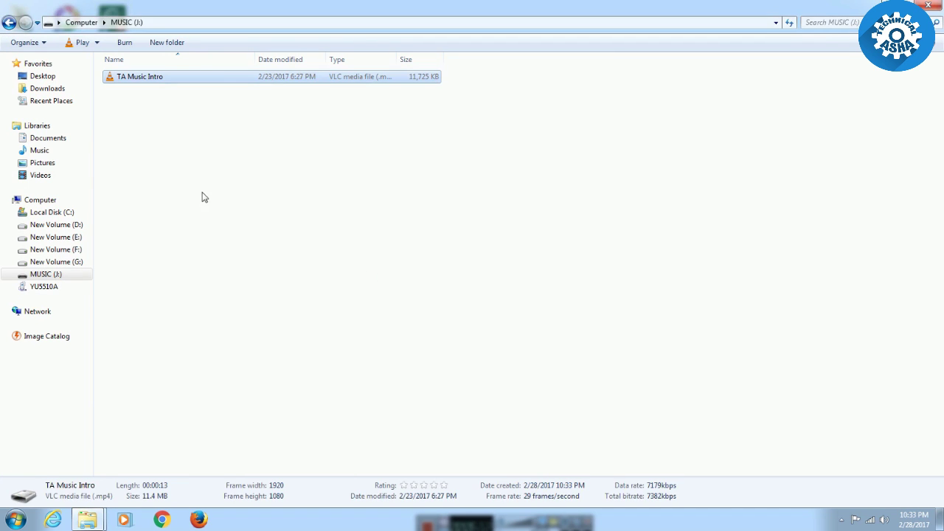
- Reopen the MUSIC (J:) drive to check for the pasted file, and close the window
left_click(9, 22)
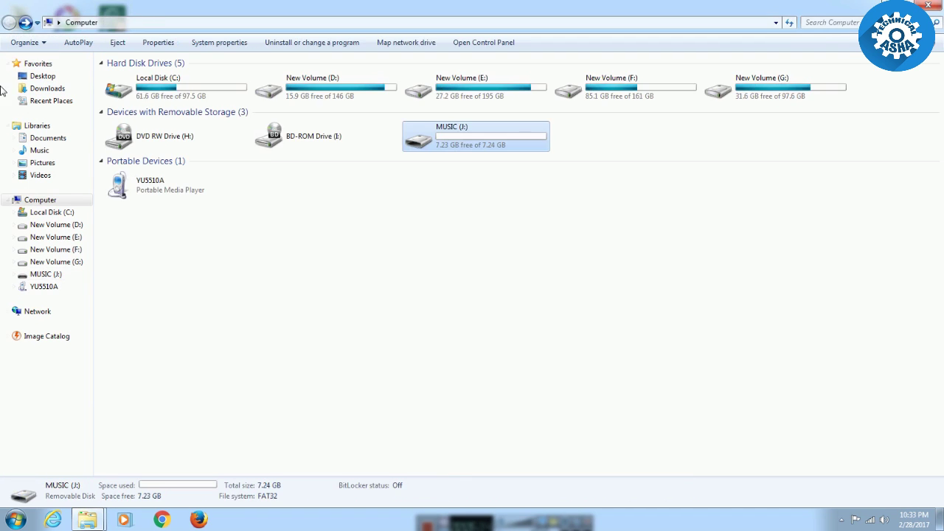
double_click(442, 138)
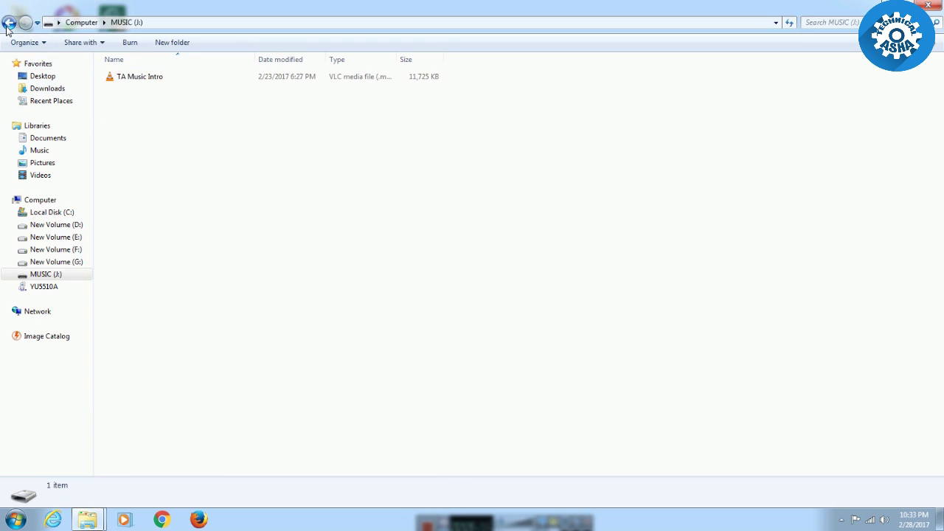
left_click(8, 22)
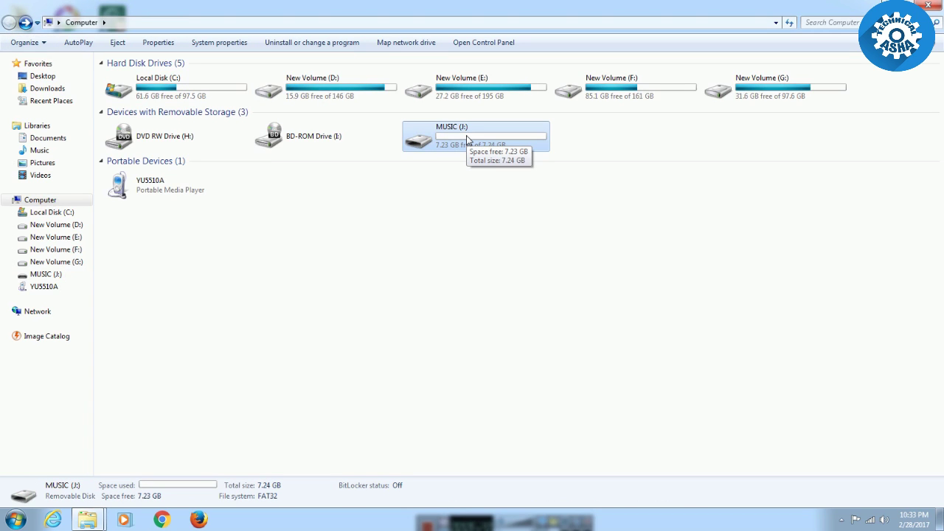
left_click(938, 7)
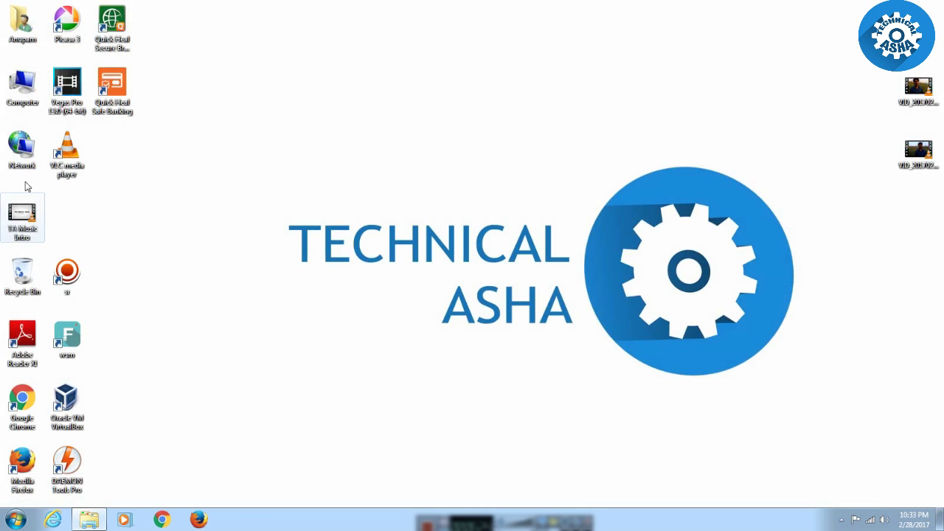
- Copy the NEW PRICE LIST Excel file from the Downloads folder on New Volume (D:)
left_click(31, 81)
double_click(31, 81)
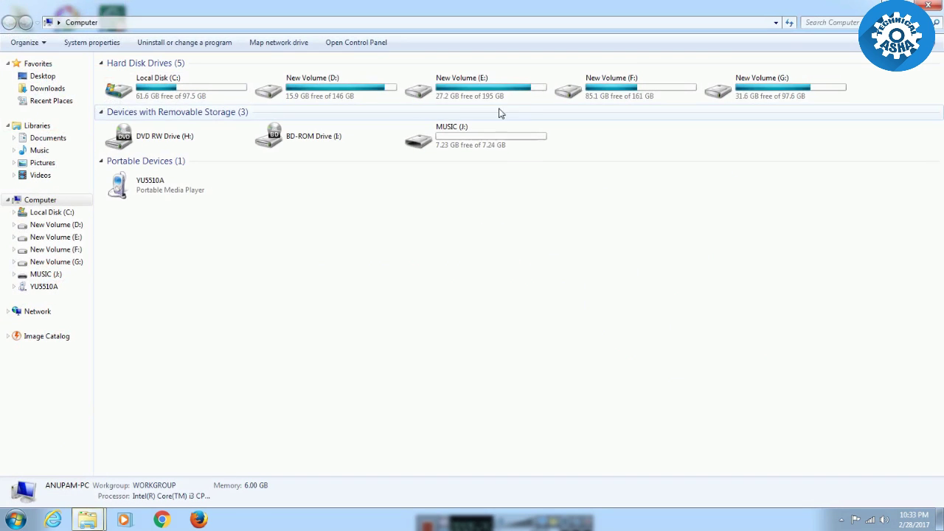
double_click(384, 93)
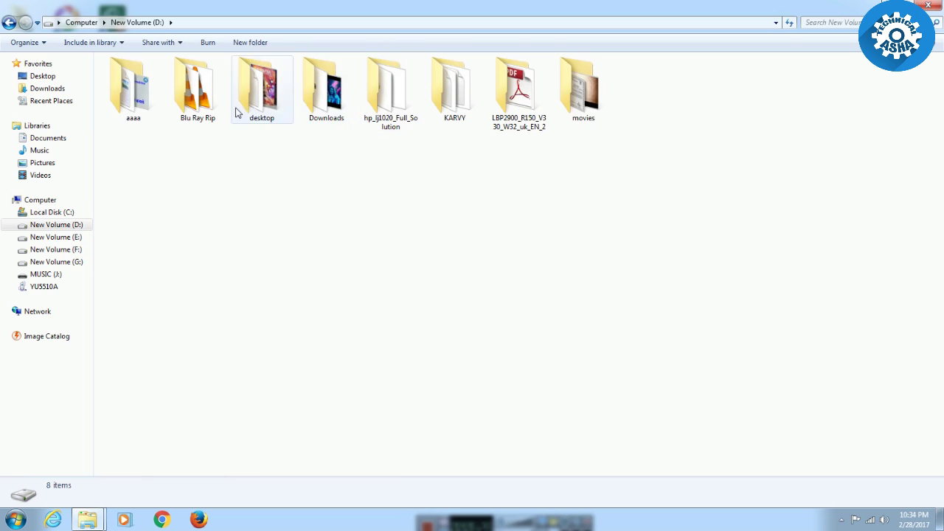
double_click(327, 87)
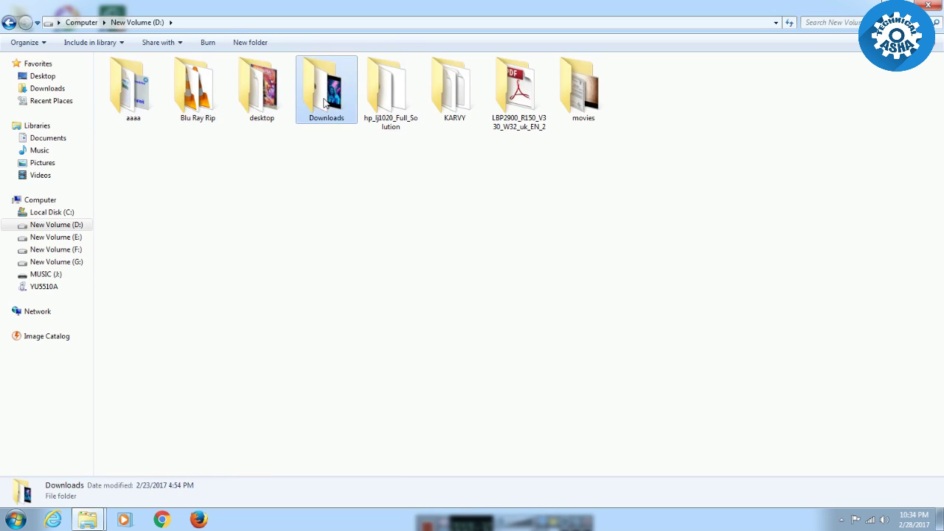
left_click(404, 196)
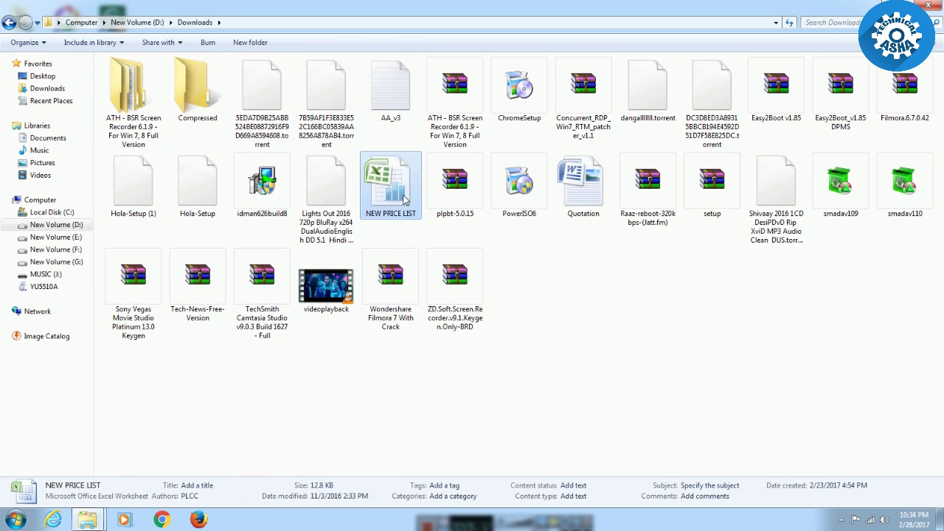
right_click(405, 197)
left_click(442, 376)
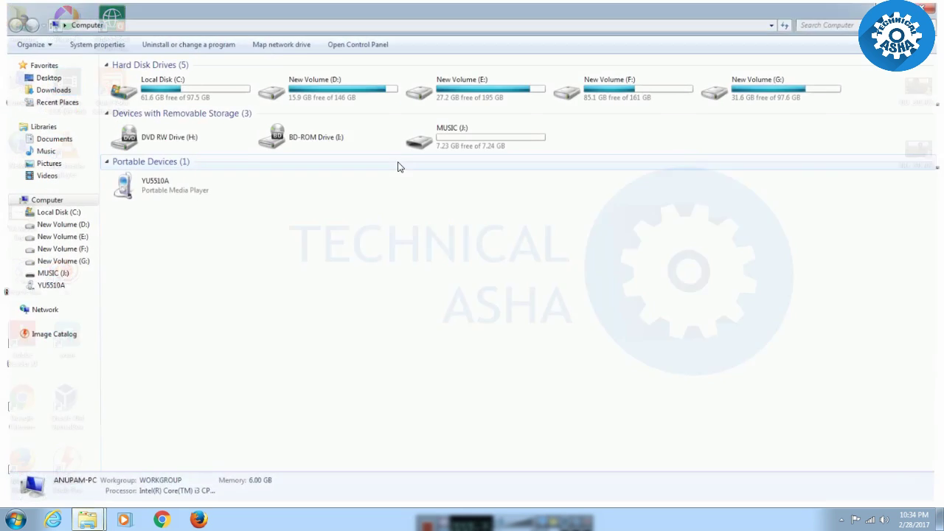
- Paste the NEW PRICE LIST file onto the MUSIC (J:) drive, agreeing to copy it without its properties
double_click(472, 137)
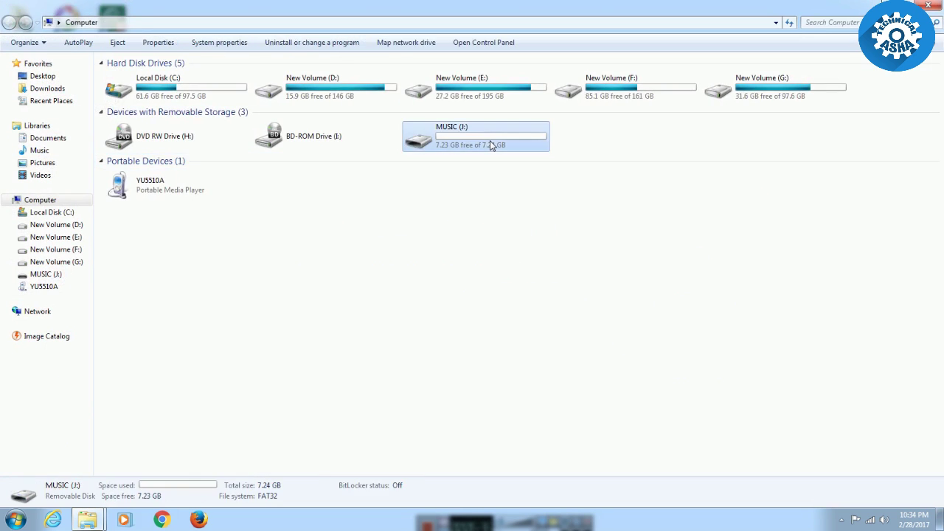
right_click(306, 162)
left_click(347, 242)
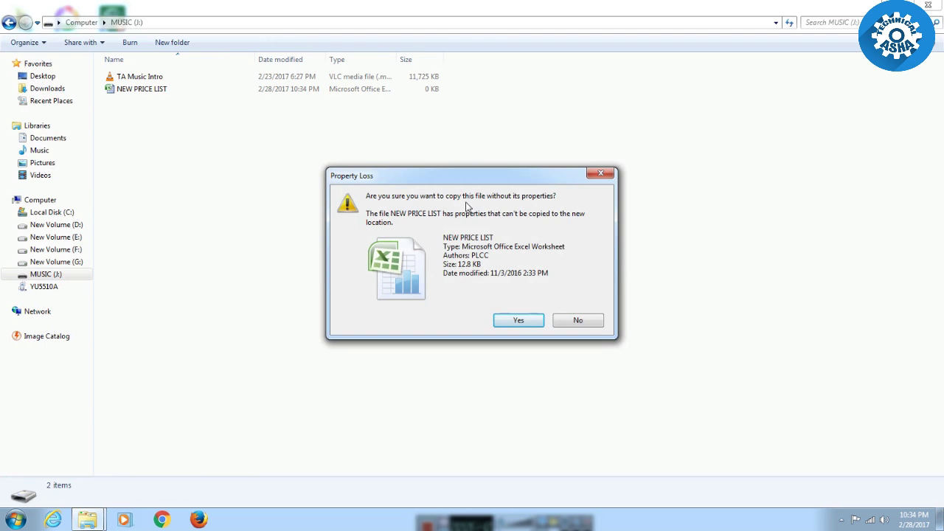
left_click(526, 320)
left_click(209, 94)
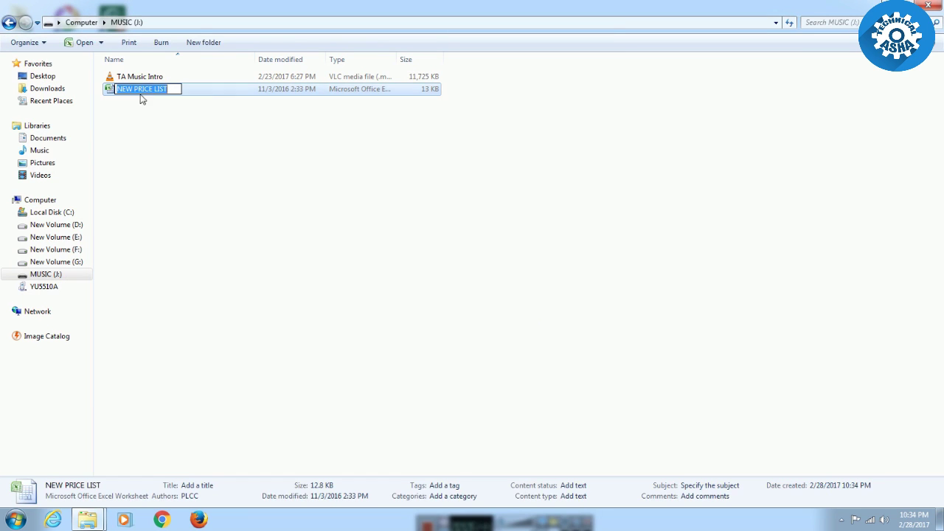
- Copy the New Microsoft Office Word Document file from the aaaa folder on New Volume (D:)
left_click(10, 26)
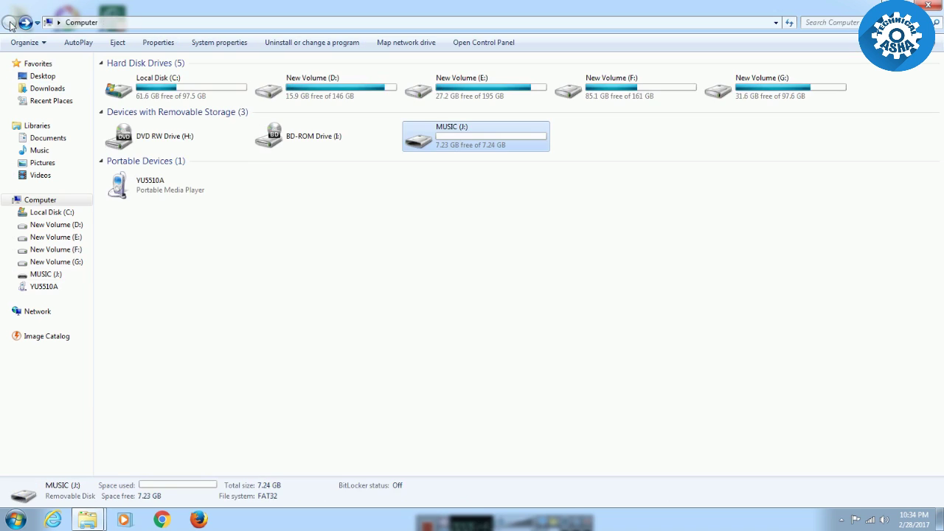
double_click(356, 82)
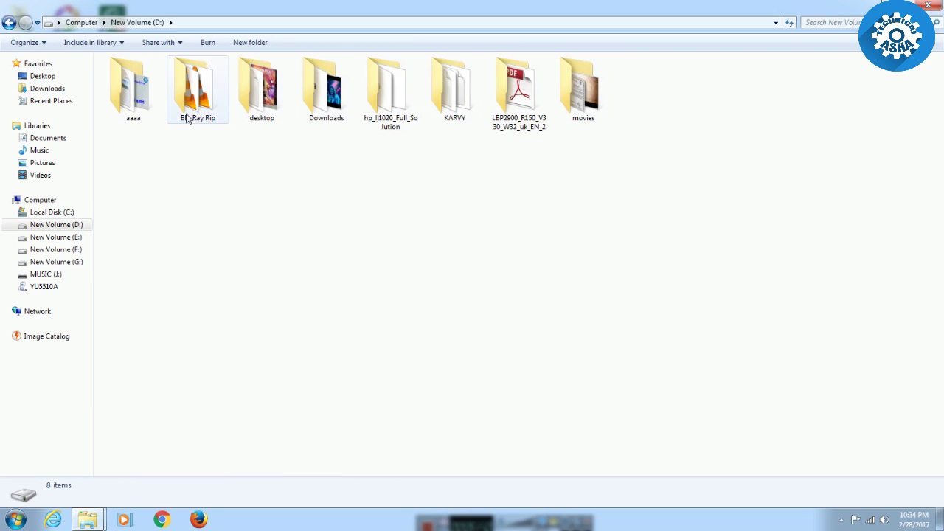
double_click(136, 111)
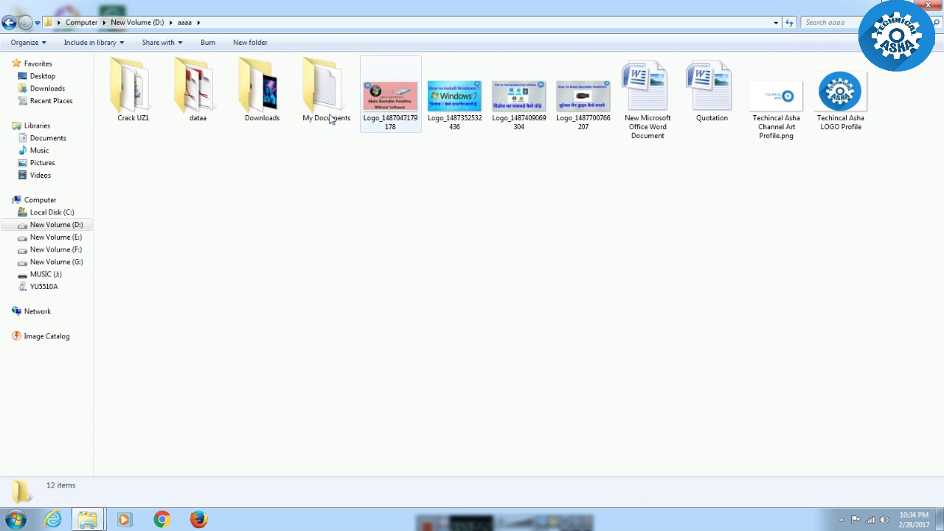
right_click(700, 100)
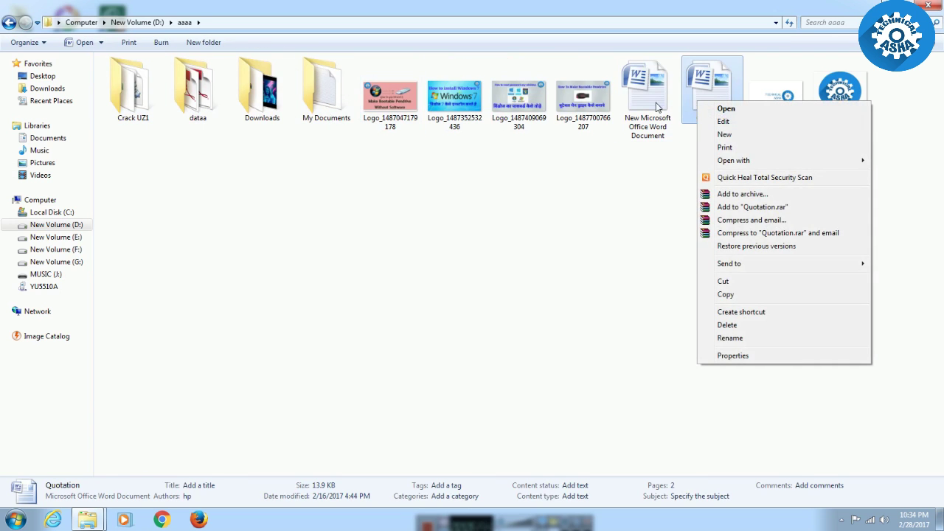
right_click(659, 103)
left_click(685, 296)
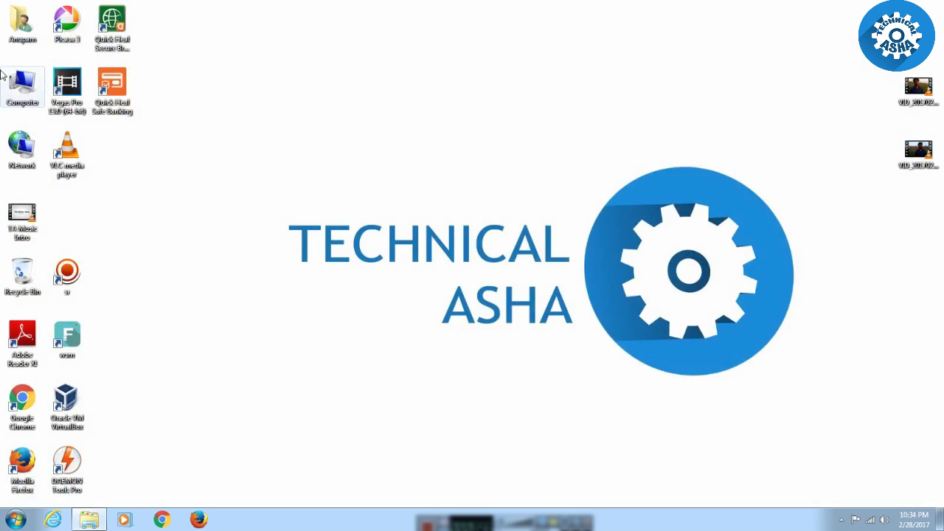
- Paste the copied New Microsoft Office Word Document onto the MUSIC (J:) drive
double_click(20, 85)
double_click(441, 128)
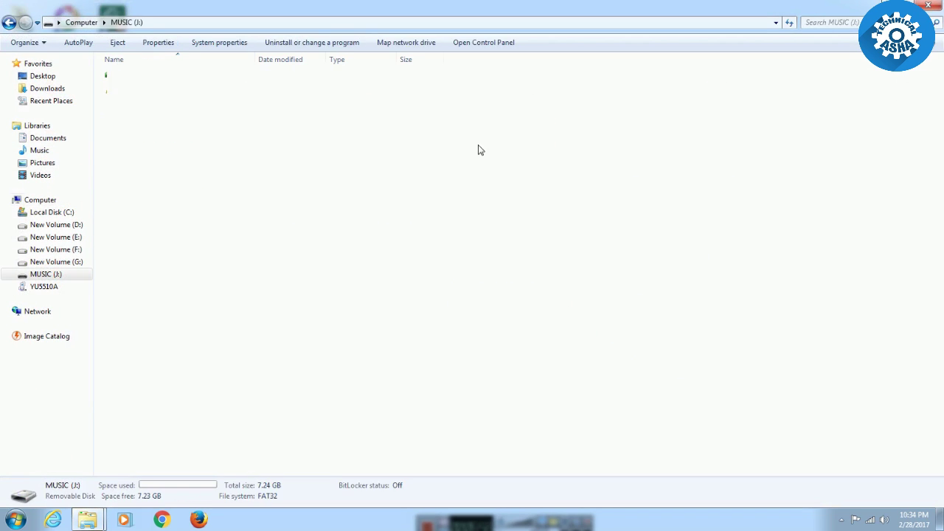
right_click(290, 171)
left_click(322, 253)
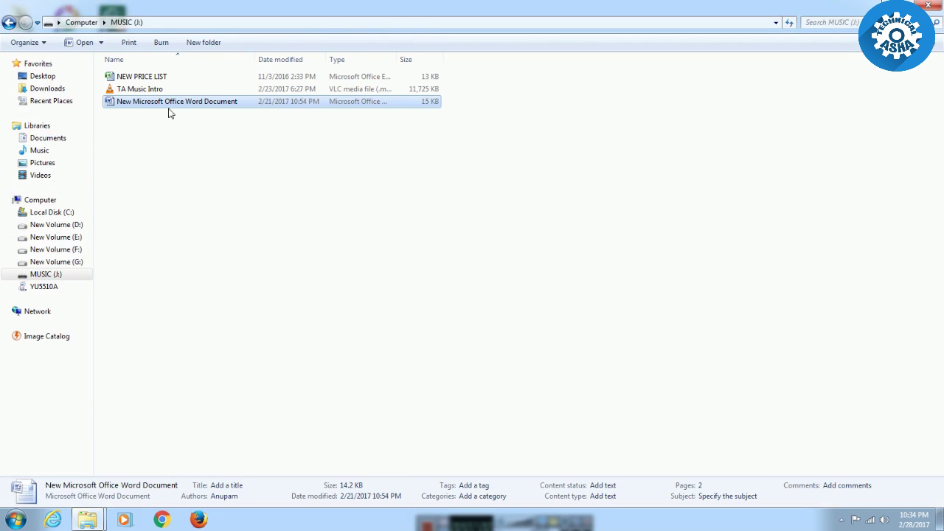
- Check the copied video, Word and Excel files on the MUSIC (J:) drive, and close the window
left_click(144, 92)
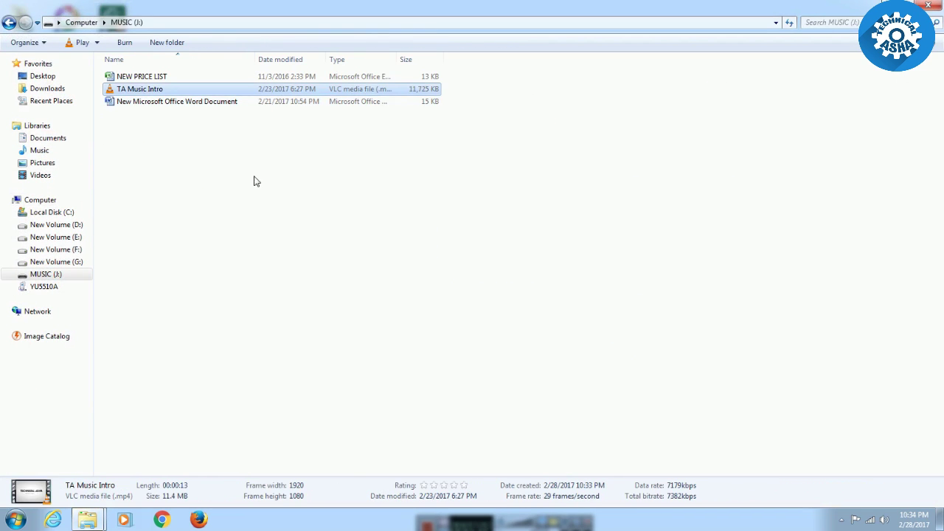
left_click(177, 104)
left_click(144, 76)
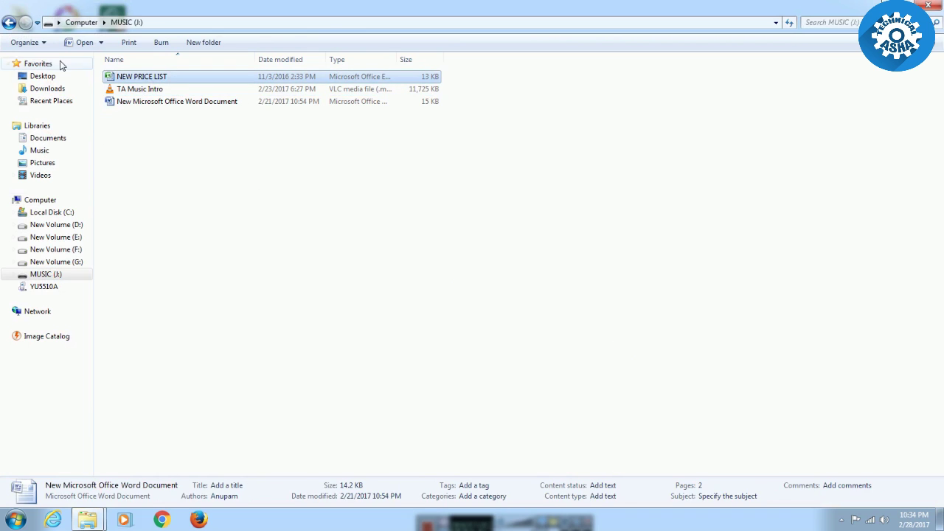
left_click(10, 22)
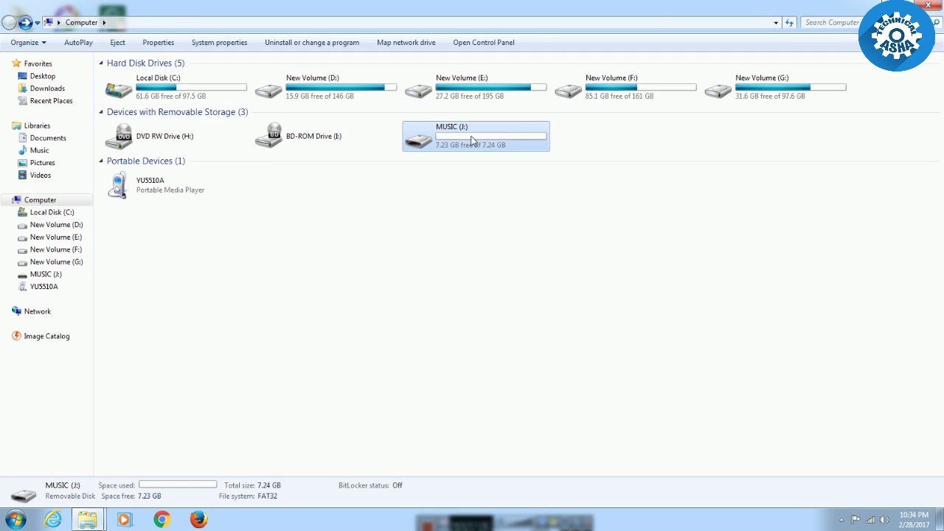
left_click(927, 5)
right_click(291, 99)
left_click(316, 132)
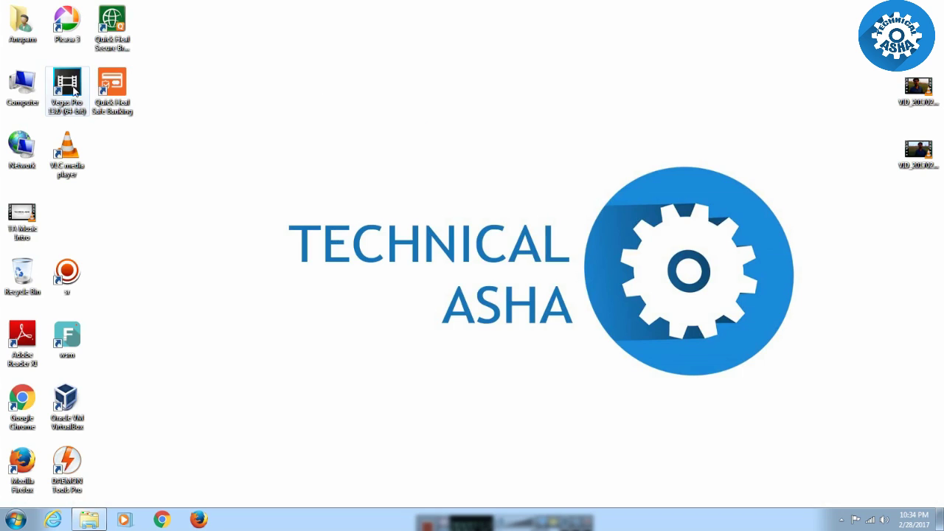
right_click(314, 132)
left_click(346, 169)
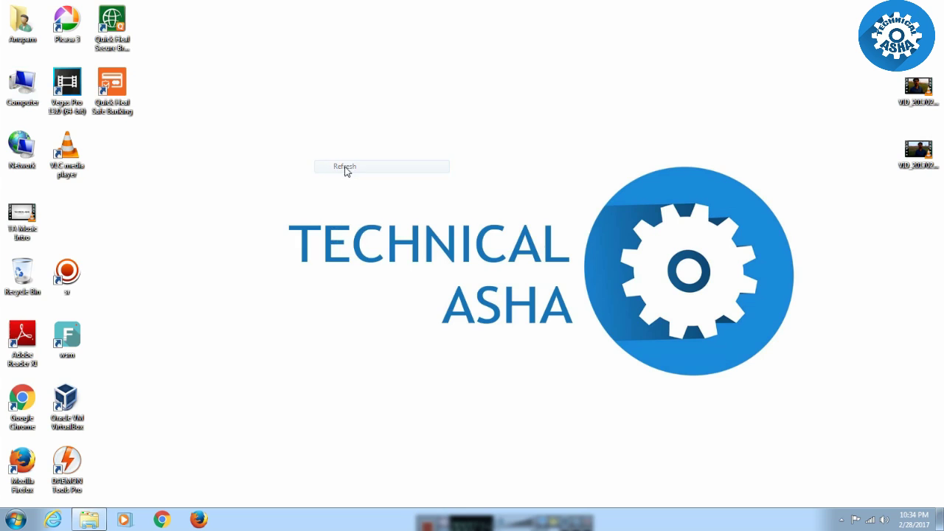
right_click(176, 106)
left_click(192, 140)
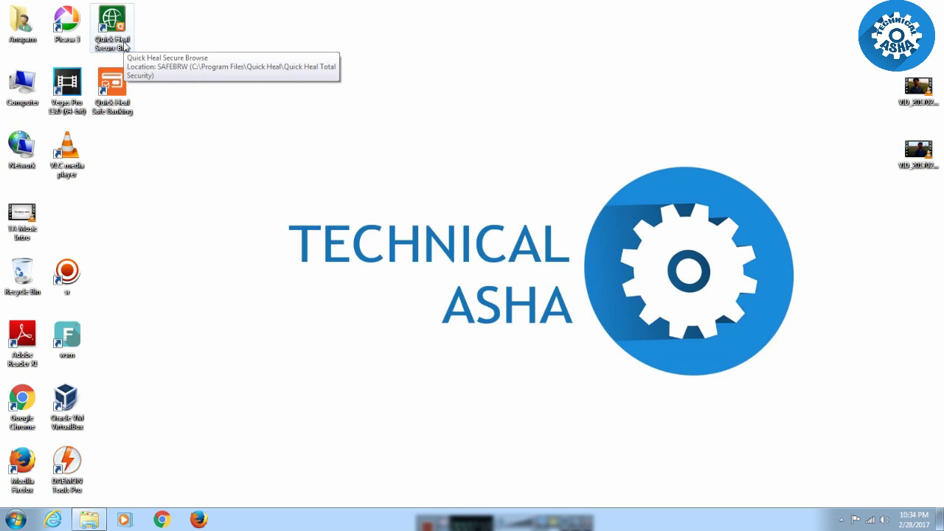
right_click(384, 114)
left_click(431, 154)
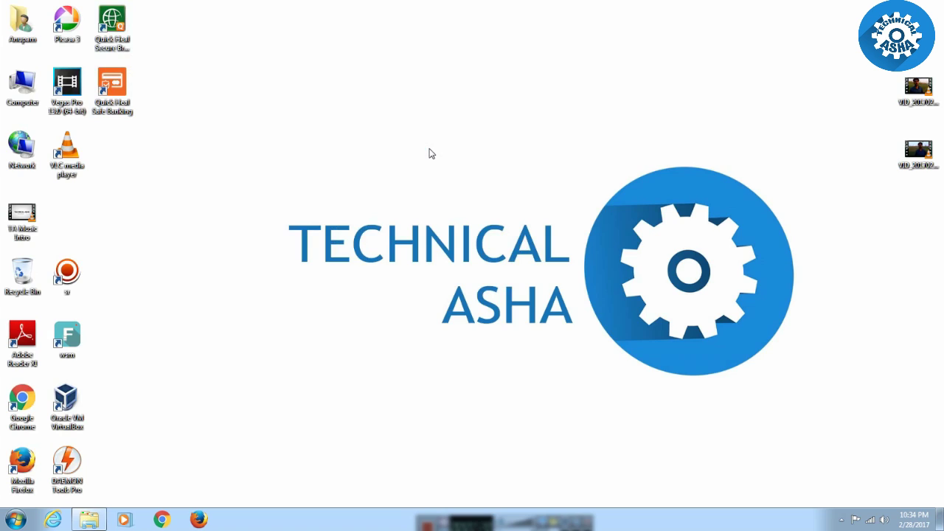